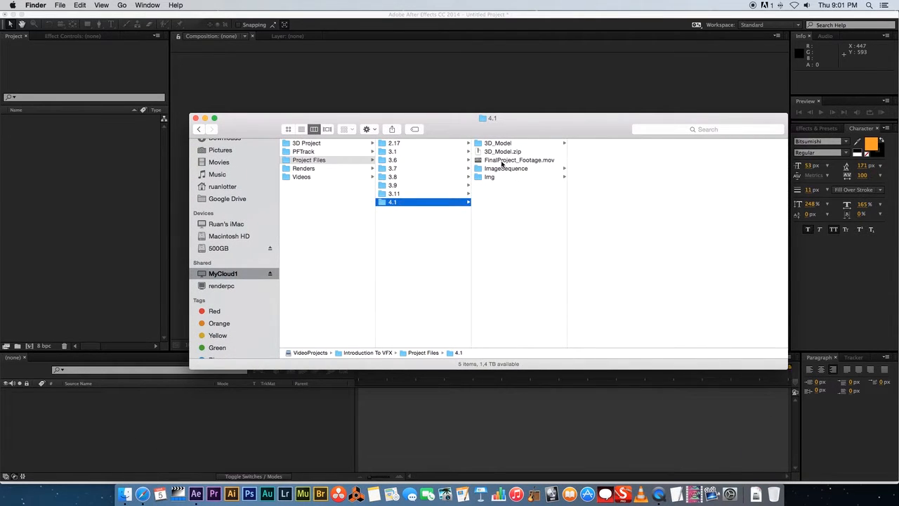
Import FinalProject_Footage.mov from the 4.1 project files folder and create a composition from it, moving the playhead to frame 9
{"action": "left_click", "coordinate": [502, 160]}
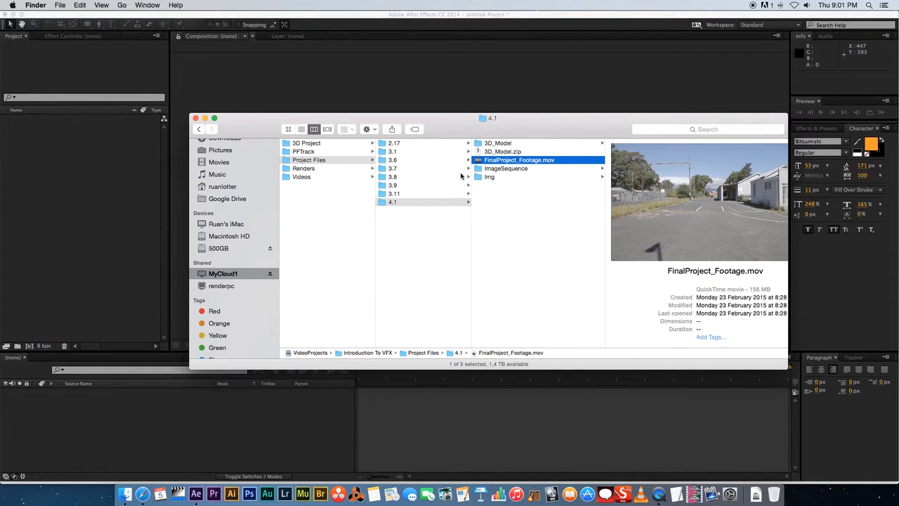
{"action": "left_click_drag", "start_coordinate": [478, 163], "coordinate": [96, 166]}
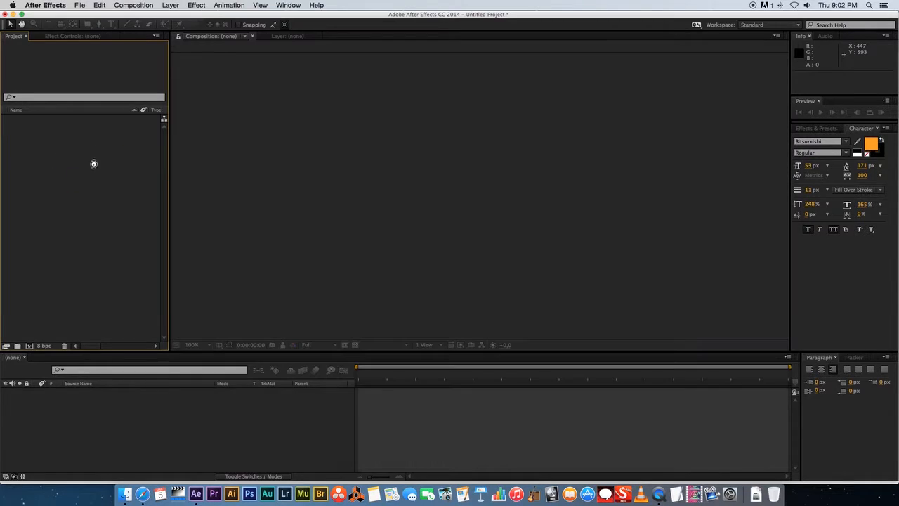
{"action": "left_click_drag", "start_coordinate": [12, 121], "coordinate": [19, 178]}
{"action": "left_click_drag", "start_coordinate": [30, 327], "coordinate": [28, 346]}
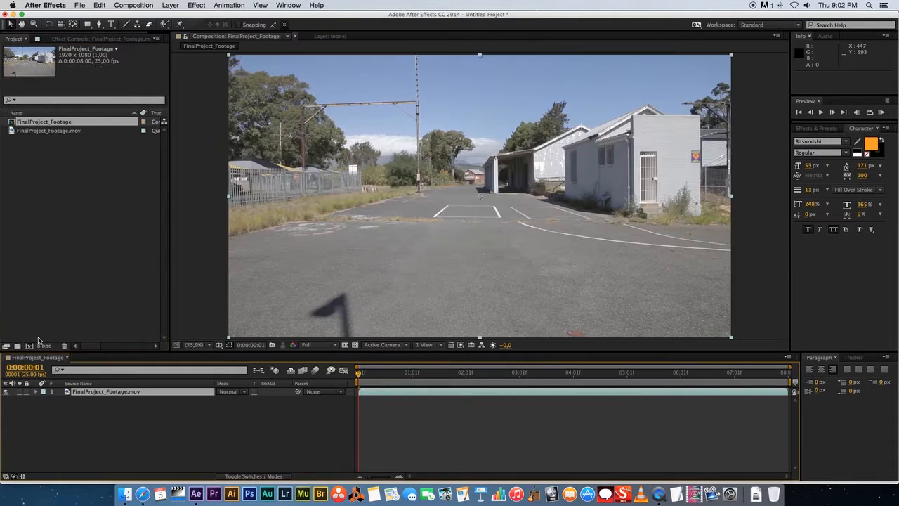
{"action": "left_click", "coordinate": [366, 375]}
{"action": "mouse_move", "coordinate": [377, 378]}
{"action": "left_mouse_down"}
{"action": "mouse_move", "coordinate": [635, 378]}
{"action": "mouse_move", "coordinate": [376, 378]}
{"action": "left_mouse_up"}
Import the renders in Renders/01 as a PNG sequence starting from Render010001.png
{"action": "left_click", "coordinate": [95, 204]}
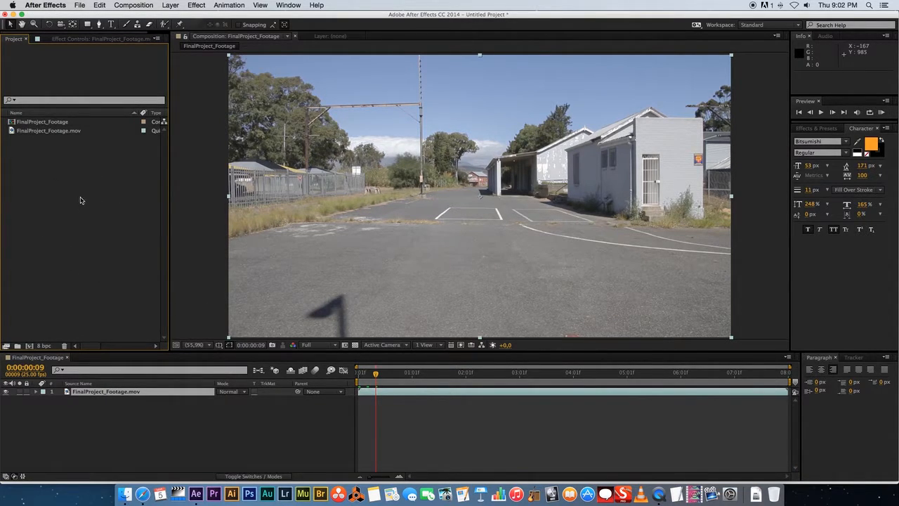
{"action": "double_click", "coordinate": [96, 234]}
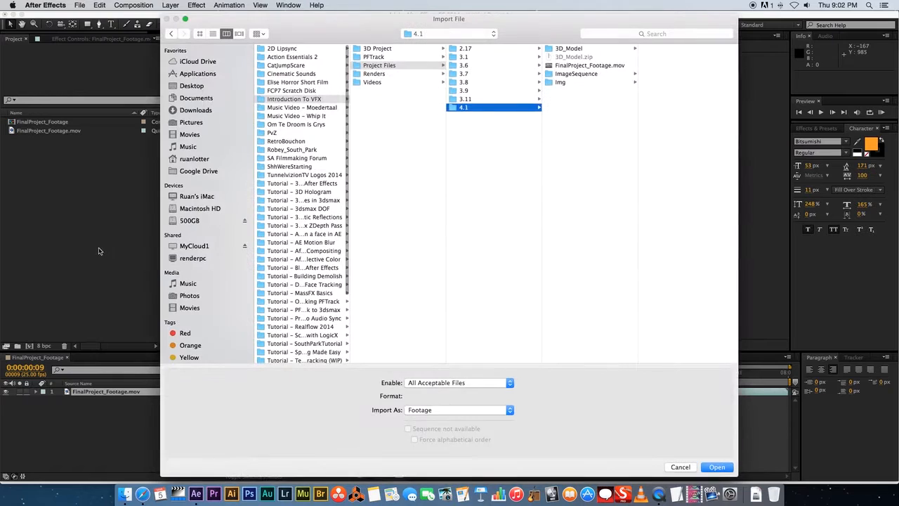
{"action": "left_click", "coordinate": [376, 75]}
{"action": "left_click", "coordinate": [462, 48]}
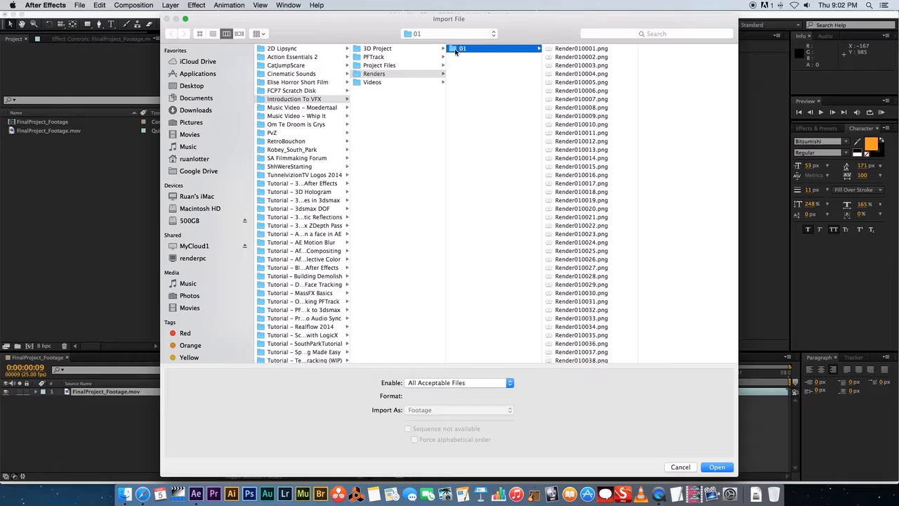
{"action": "left_click_drag", "start_coordinate": [634, 60], "coordinate": [634, 336]}
{"action": "scroll", "coordinate": [625, 217], "scroll_direction": "up", "scroll_amount": 10}
{"action": "scroll", "coordinate": [632, 196], "scroll_direction": "up", "scroll_amount": 10}
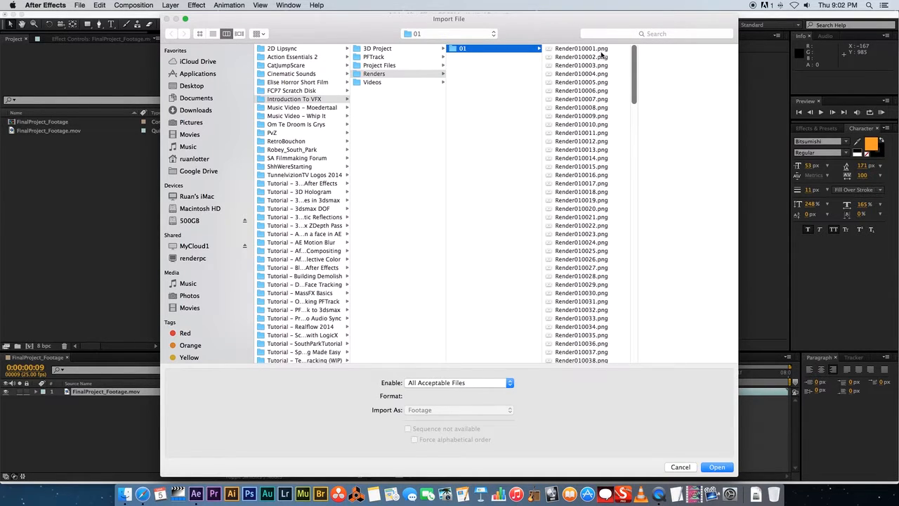
{"action": "left_click", "coordinate": [576, 49]}
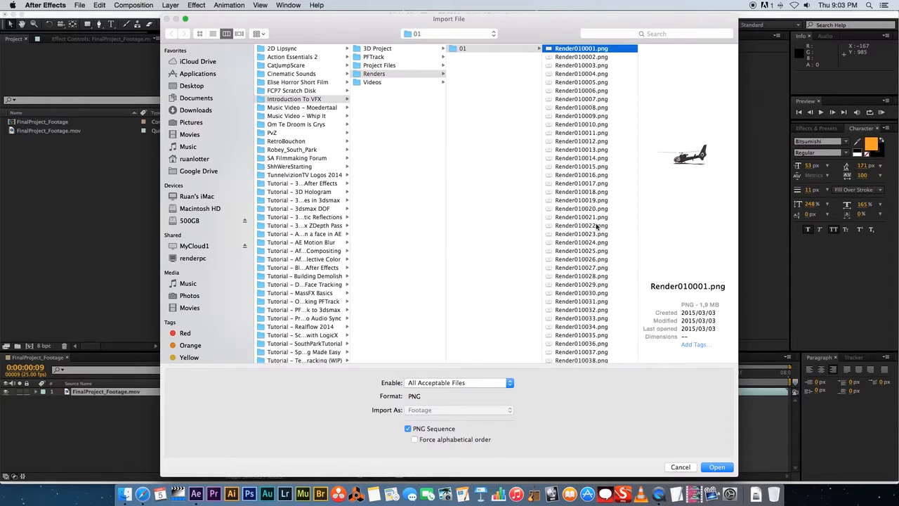
{"action": "left_click", "coordinate": [717, 466]}
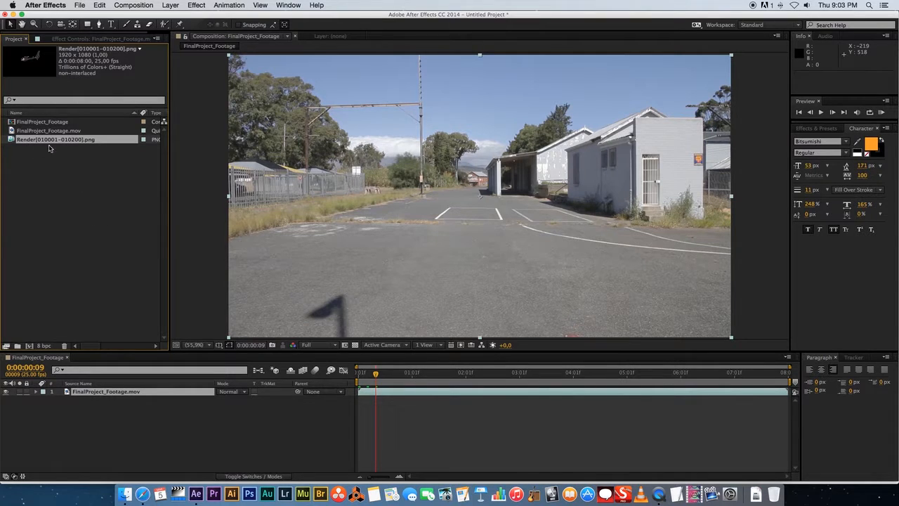
Compare the duration and frame rate of FinalProject_Footage.mov with those of the imported Render sequence
{"action": "left_click", "coordinate": [54, 165]}
{"action": "left_click", "coordinate": [49, 131]}
{"action": "left_click", "coordinate": [53, 161]}
{"action": "left_click", "coordinate": [58, 132]}
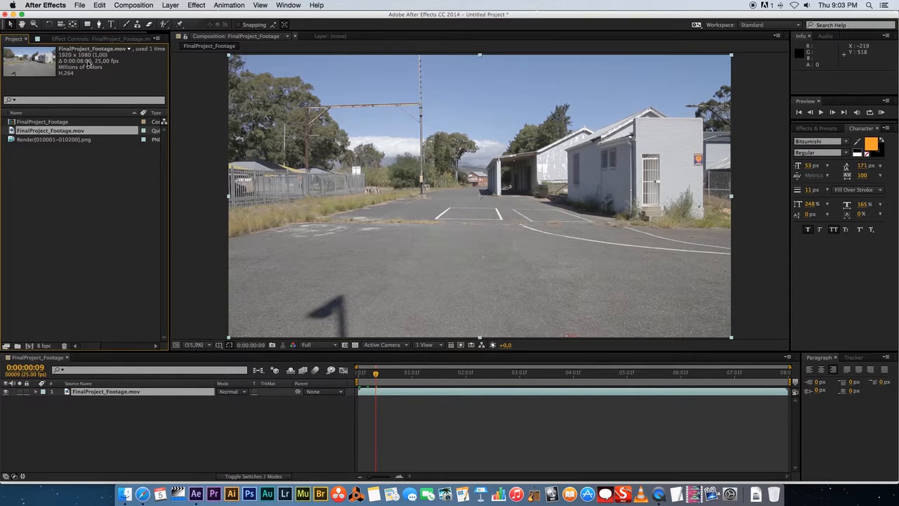
{"action": "left_click", "coordinate": [79, 141]}
{"action": "left_click", "coordinate": [83, 162]}
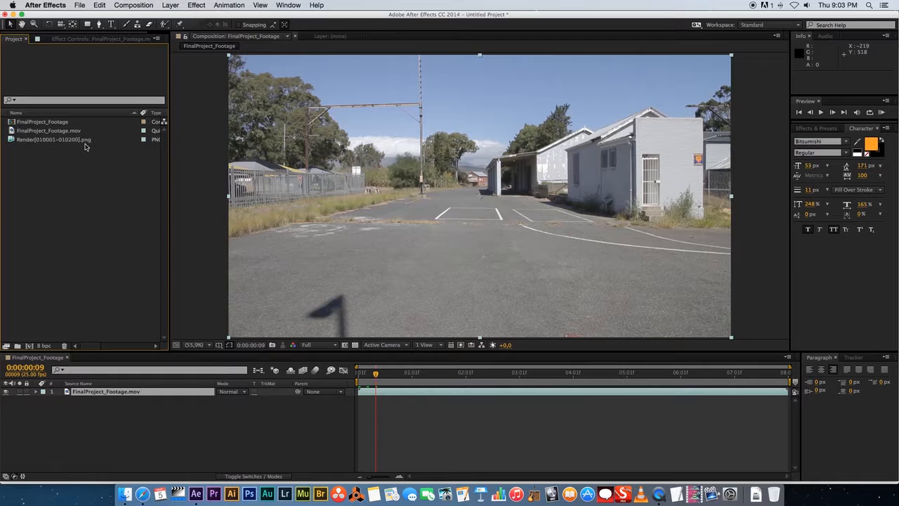
Interpret the Render PNG sequence with an assumed frame rate of 25 frames per second
{"action": "left_click", "coordinate": [85, 143]}
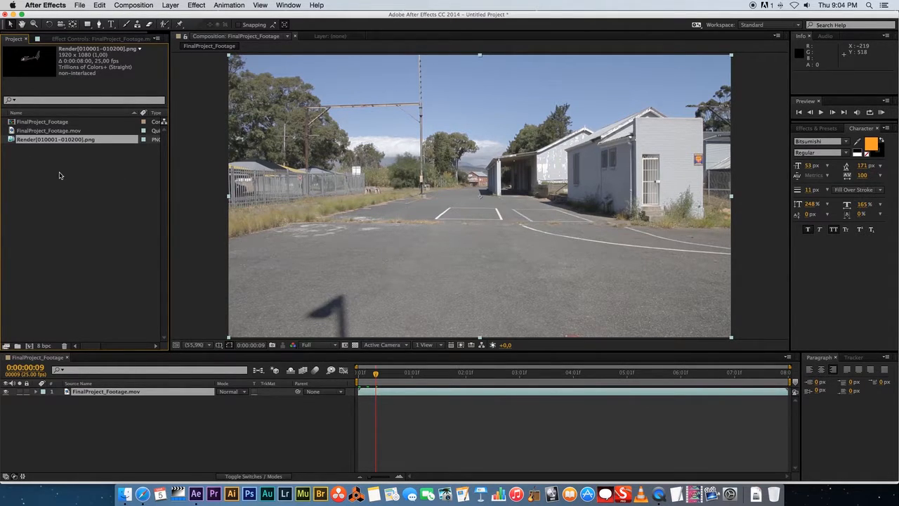
{"action": "right_click", "coordinate": [75, 144]}
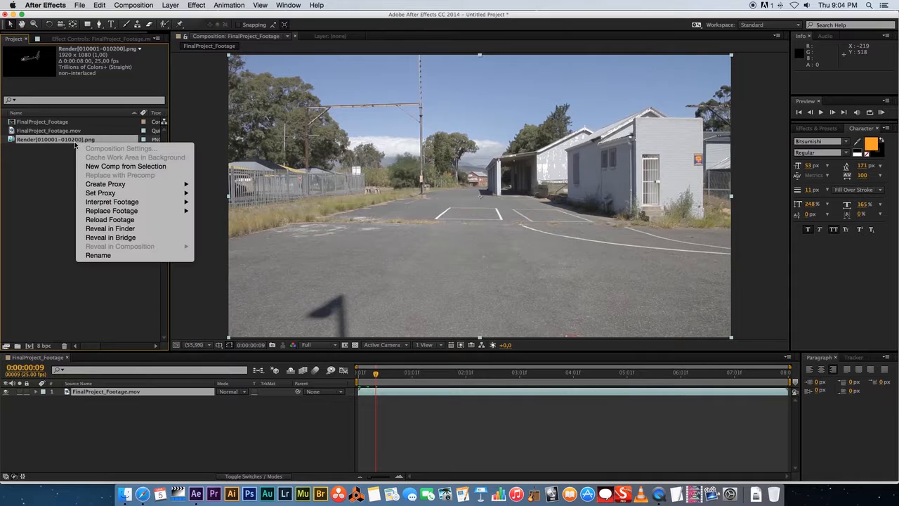
{"action": "mouse_move", "coordinate": [103, 204]}
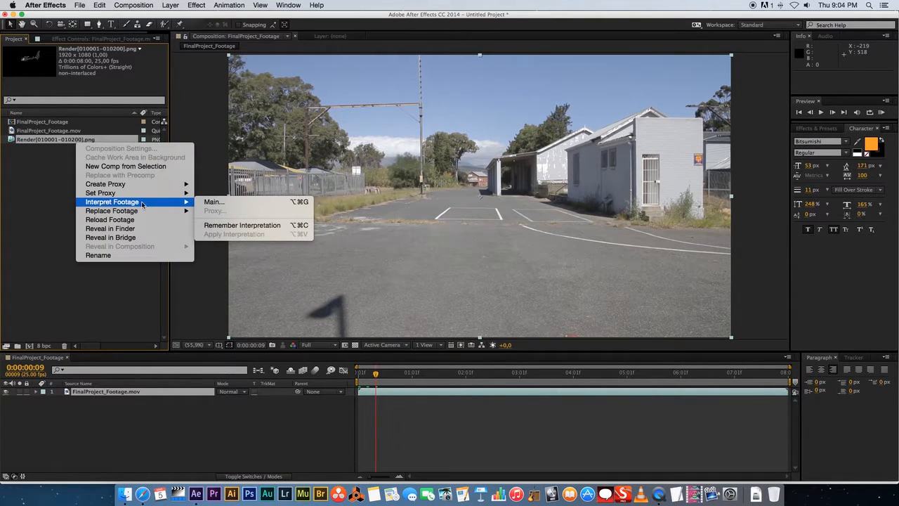
{"action": "left_click", "coordinate": [212, 201]}
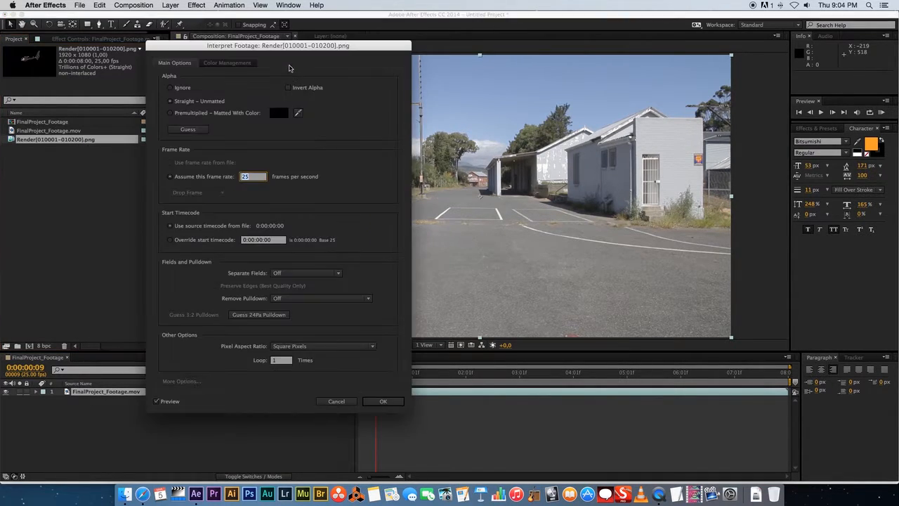
{"action": "left_click_drag", "start_coordinate": [281, 46], "coordinate": [332, 62]}
{"action": "left_click", "coordinate": [302, 193]}
{"action": "left_click_drag", "start_coordinate": [302, 193], "coordinate": [266, 196]}
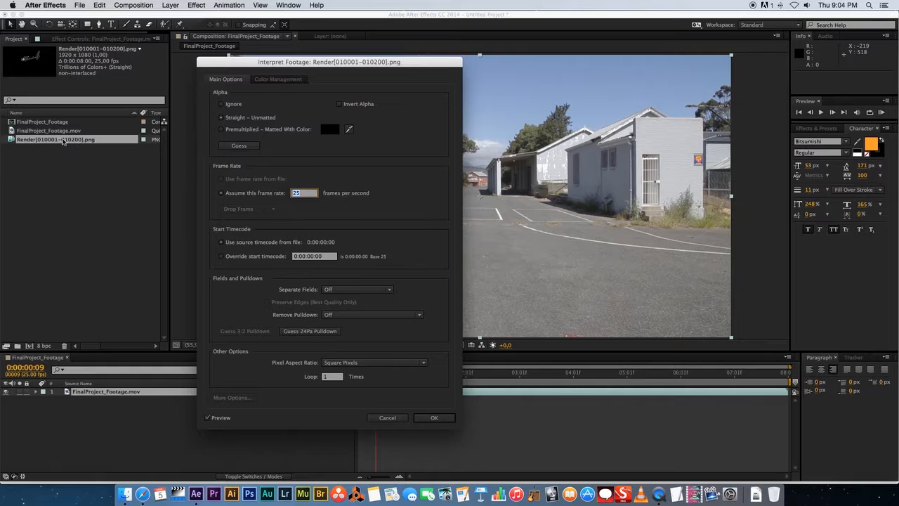
{"action": "left_click", "coordinate": [303, 193]}
{"action": "double_click", "coordinate": [303, 193]}
{"action": "left_click", "coordinate": [304, 193]}
{"action": "left_click_drag", "start_coordinate": [304, 193], "coordinate": [284, 199]}
{"action": "left_click", "coordinate": [434, 419]}
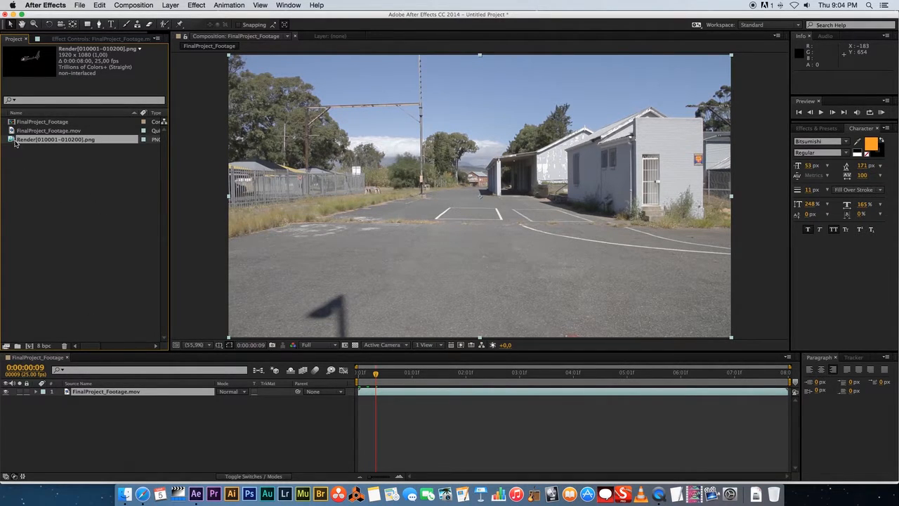
Place the Render PNG sequence above the footage layer in the composition and preview the composite from the first frame
{"action": "left_click_drag", "start_coordinate": [11, 146], "coordinate": [84, 392]}
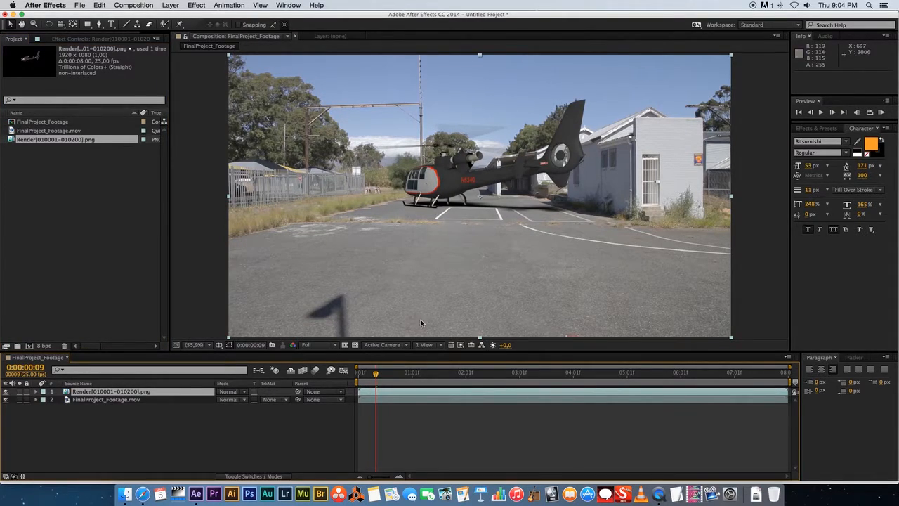
{"action": "left_click_drag", "start_coordinate": [377, 377], "coordinate": [358, 376]}
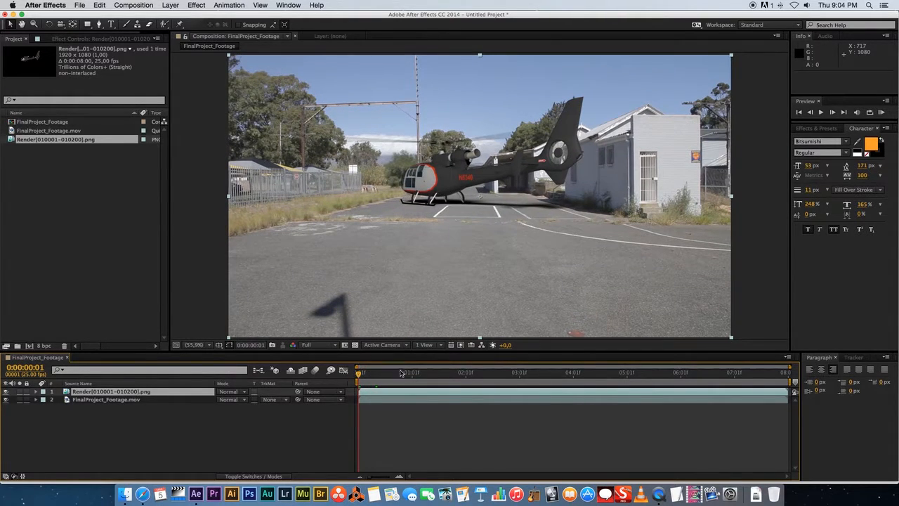
{"action": "key", "text": "space"}
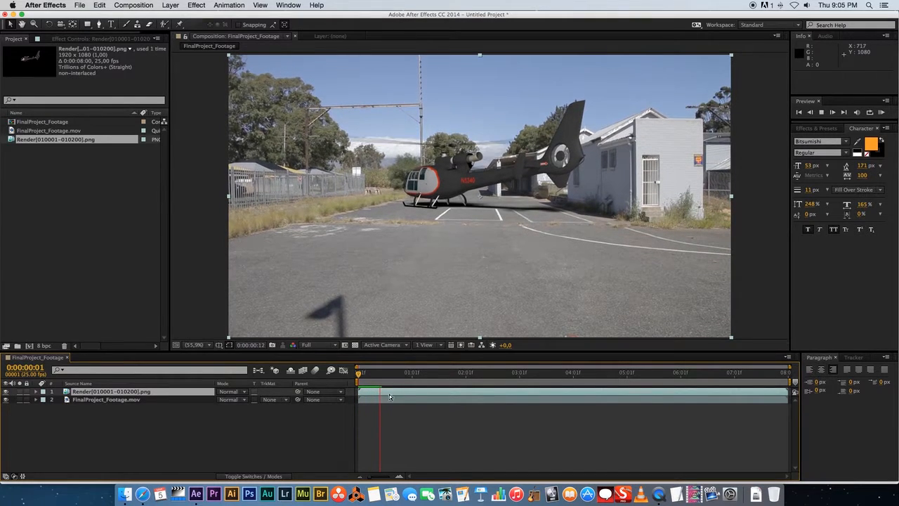
{"action": "left_click", "coordinate": [372, 374]}
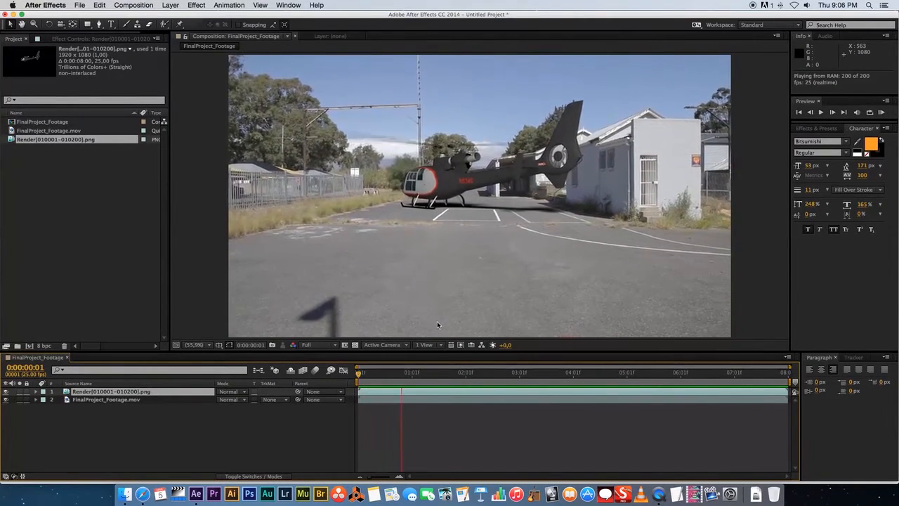
{"action": "left_click_drag", "start_coordinate": [441, 373], "coordinate": [356, 376]}
{"action": "key", "text": "space"}
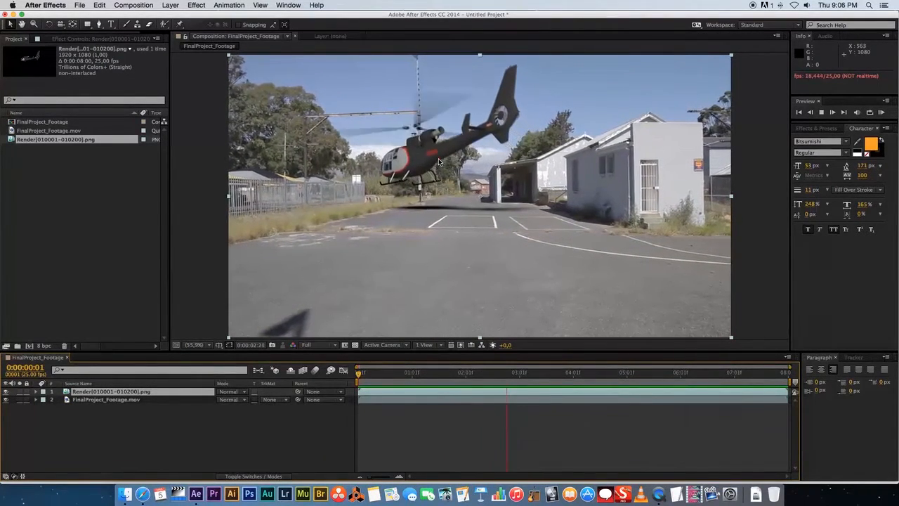
{"action": "left_click", "coordinate": [384, 373]}
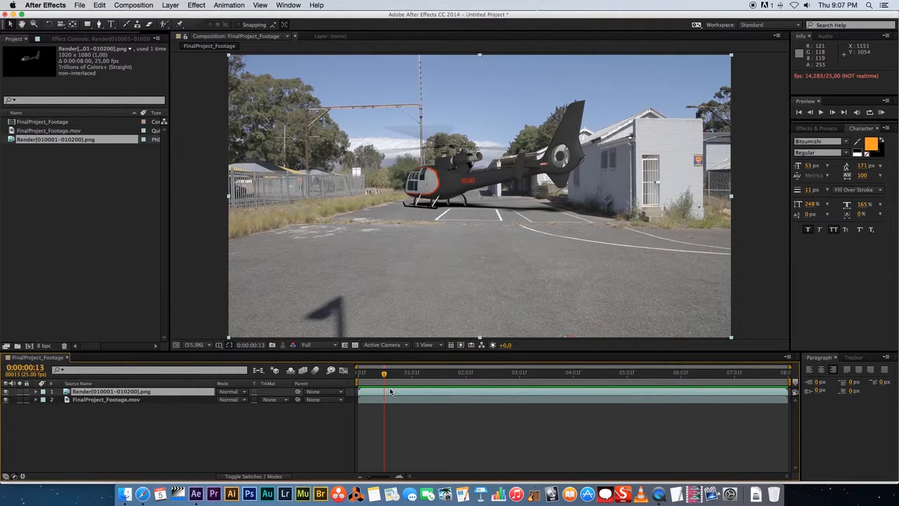
{"action": "left_click", "coordinate": [379, 378]}
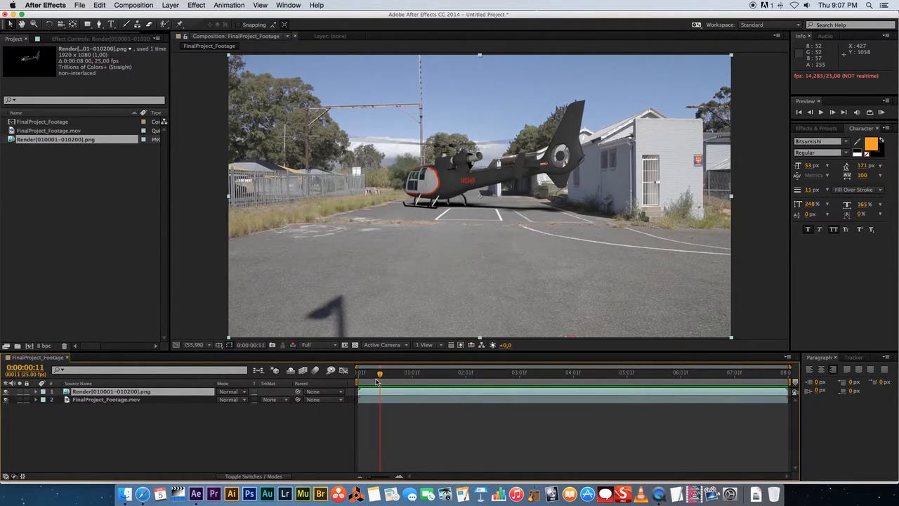
Begin saving the project under a new name and create a folder named Comp inside Introduction To VFX
{"action": "left_click", "coordinate": [81, 6]}
{"action": "mouse_move", "coordinate": [98, 84]}
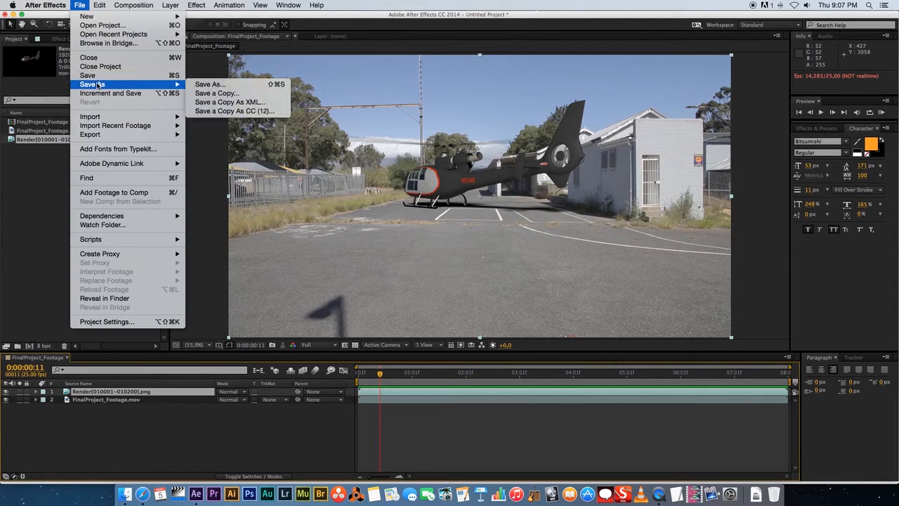
{"action": "left_click", "coordinate": [210, 84]}
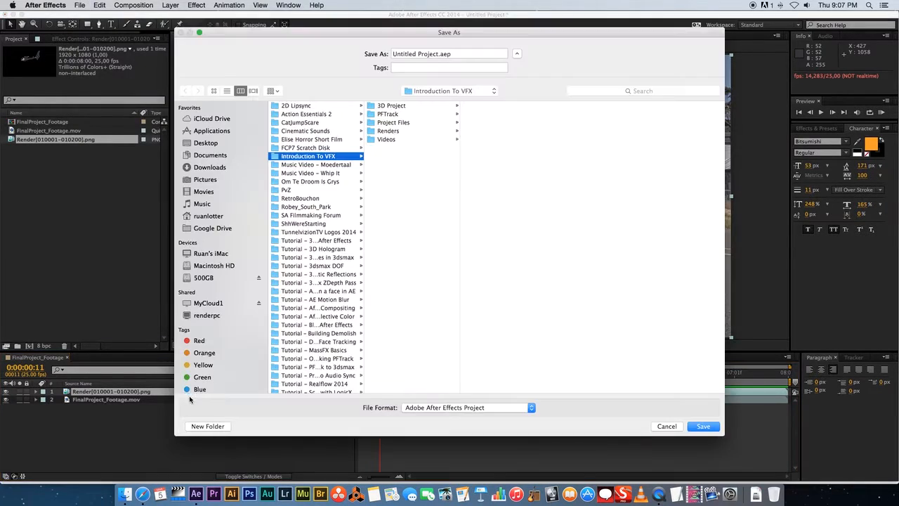
{"action": "left_click", "coordinate": [208, 426]}
{"action": "type", "text": "Comp"}
{"action": "key", "text": "Return"}
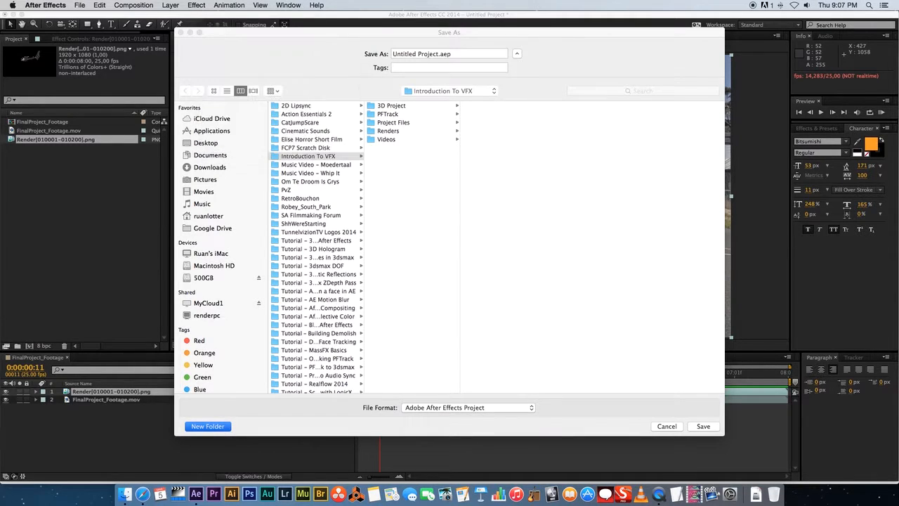
Name the project file FinalProject_1.aep and save it in the Comp folder
{"action": "left_click_drag", "start_coordinate": [438, 54], "coordinate": [380, 54]}
{"action": "type", "text": "Fian"}
{"action": "key", "text": "BackSpace"}
{"action": "key", "text": "BackSpace"}
{"action": "type", "text": "nalProject1"}
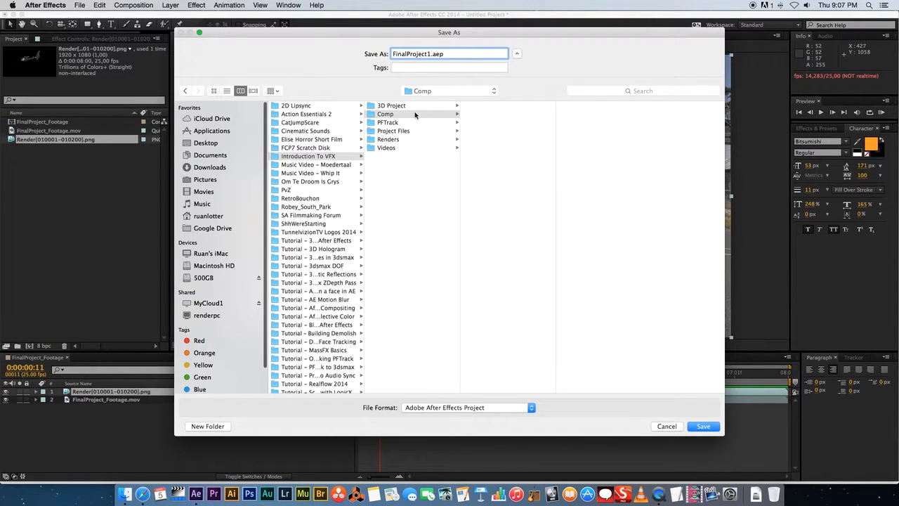
{"action": "left_click", "coordinate": [430, 54]}
{"action": "type", "text": "_"}
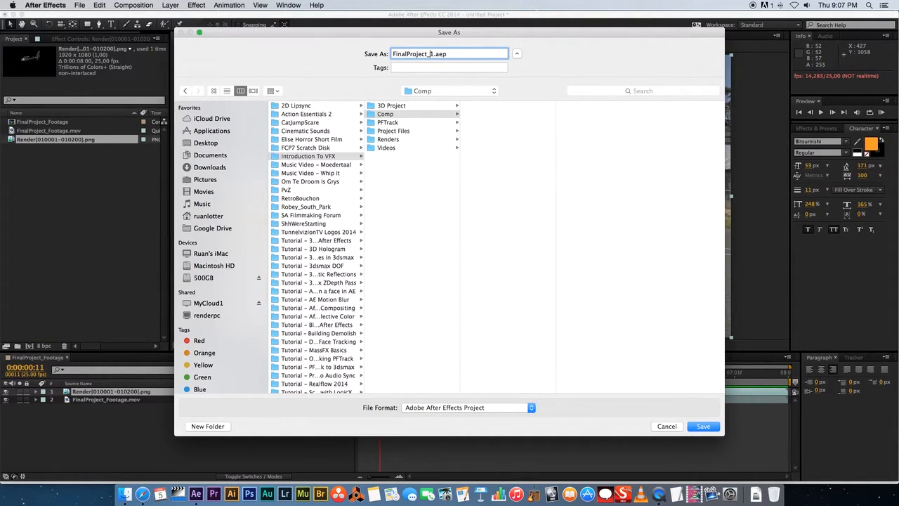
{"action": "left_click", "coordinate": [702, 426]}
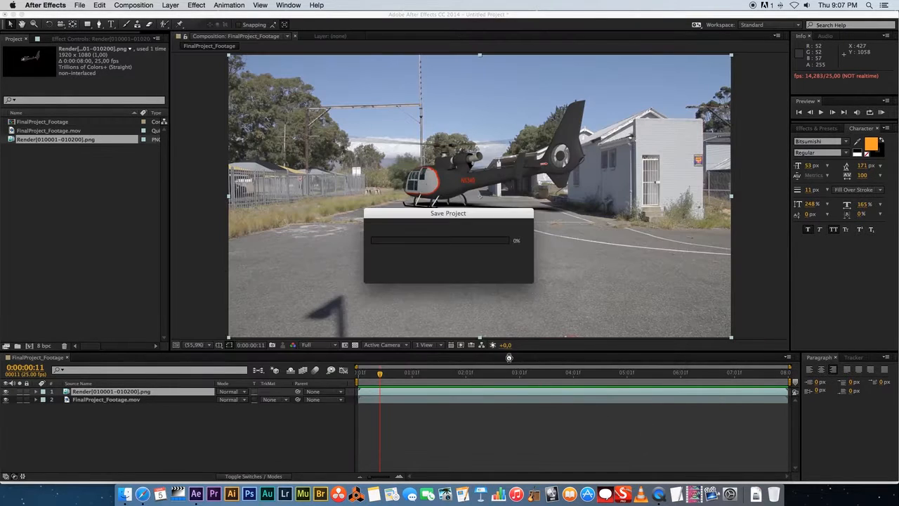